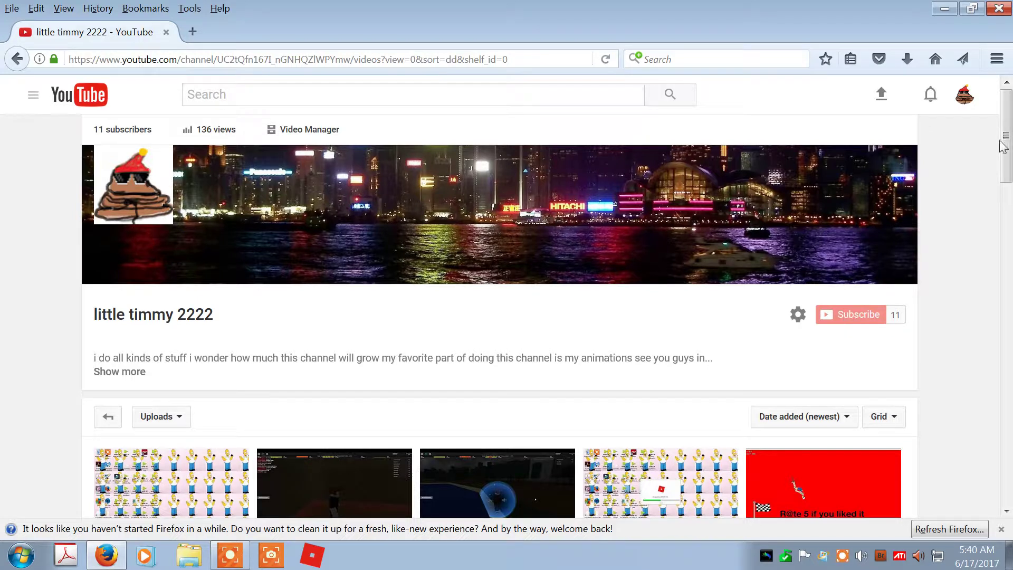
mouse_move(1005, 145)
left_mouse_down()
mouse_move(995, 321)
mouse_move(1003, 408)
mouse_move(1006, 136)
left_mouse_up()
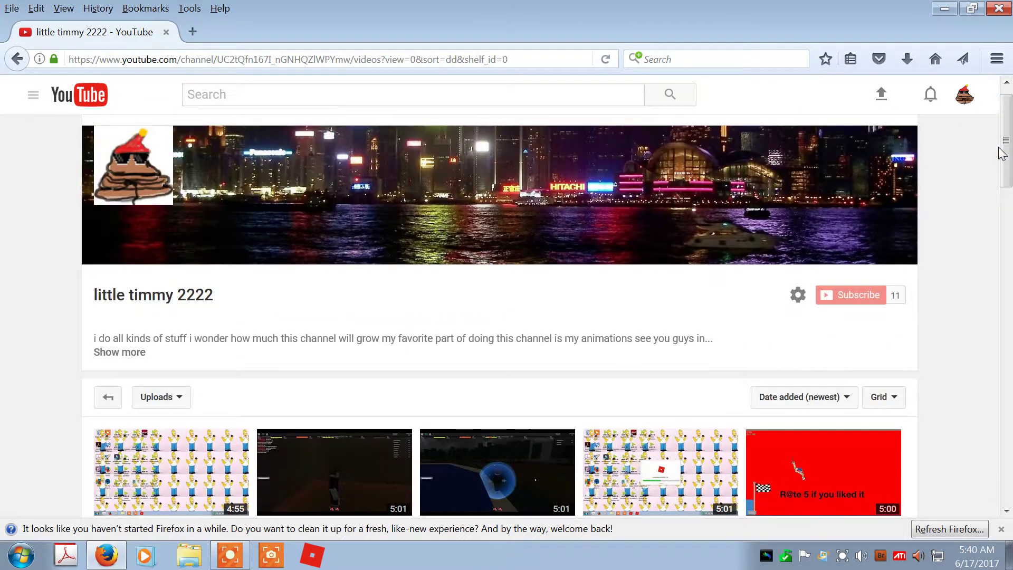
mouse_move(159, 191)
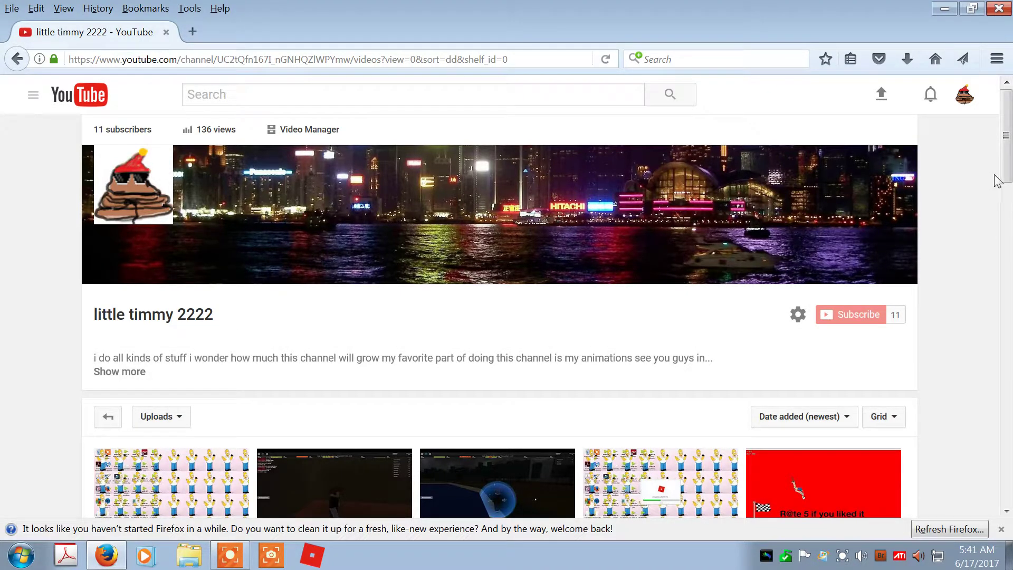
mouse_move(1005, 158)
left_mouse_down()
mouse_move(1007, 206)
mouse_move(1004, 95)
left_mouse_up()
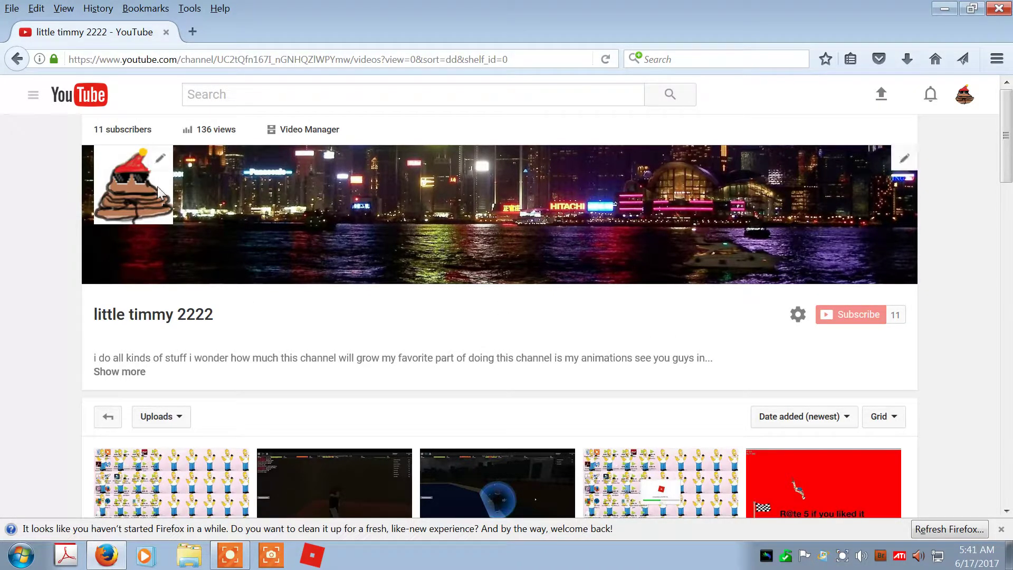
mouse_move(1008, 168)
left_mouse_down()
mouse_move(1008, 491)
mouse_move(1005, 136)
left_mouse_up()
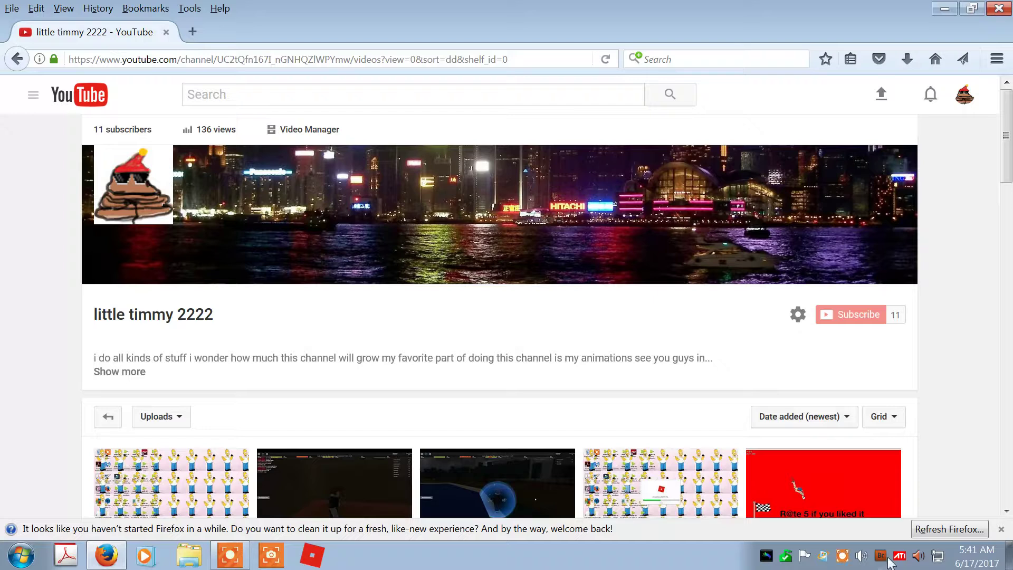
Scroll the little timmy 2222 channel page down to its Uploads grid of videos.
left_click(233, 554)
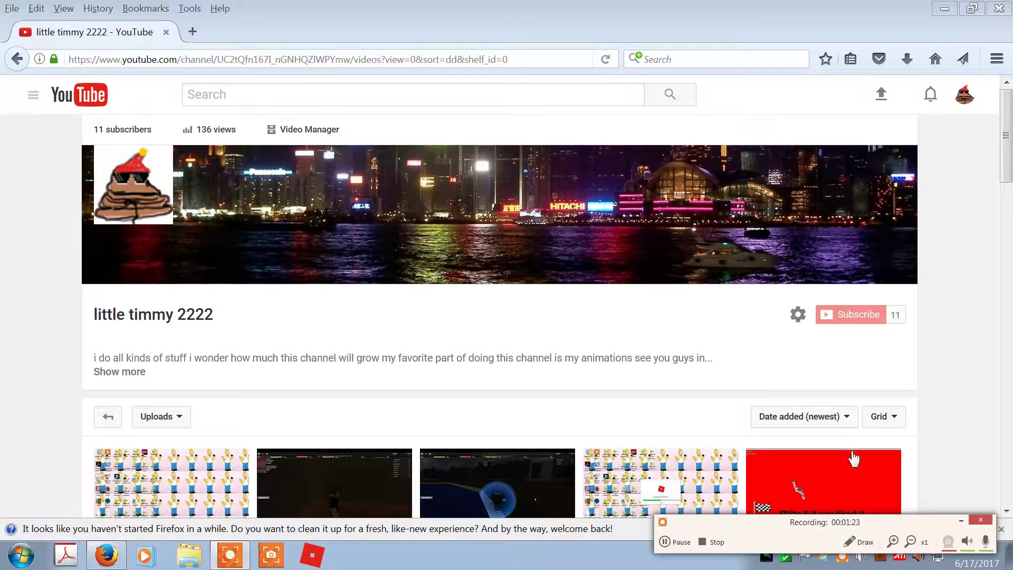
left_click(985, 541)
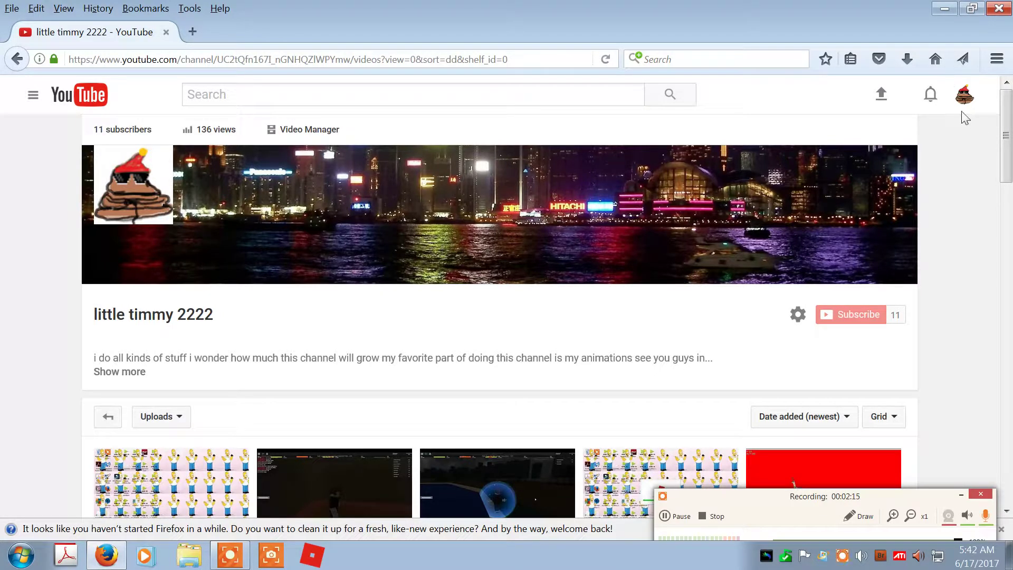
mouse_move(1006, 243)
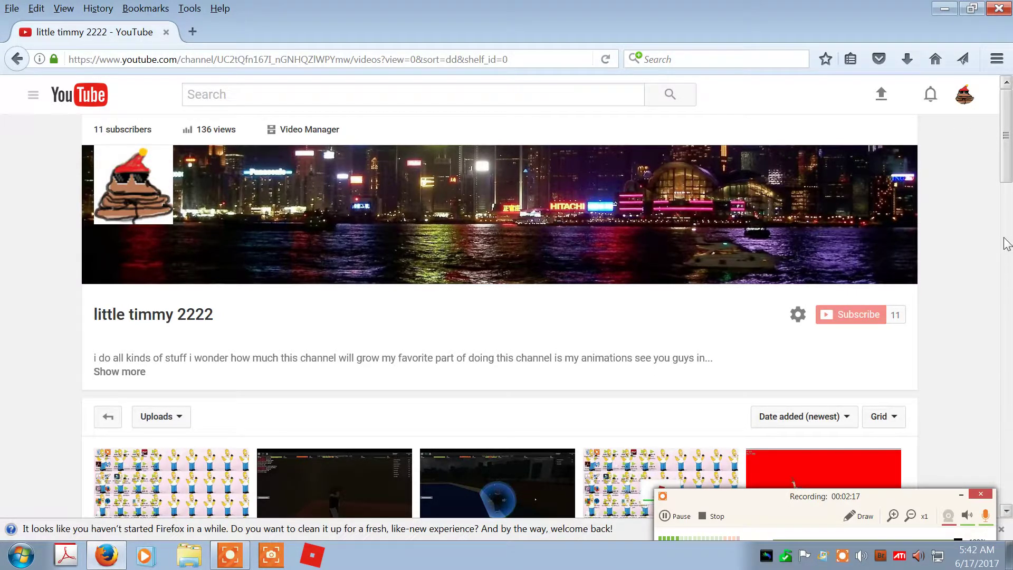
mouse_move(1005, 143)
left_mouse_down()
mouse_move(1006, 439)
mouse_move(1004, 238)
left_mouse_up()
scroll(964, 226, "up", 8)
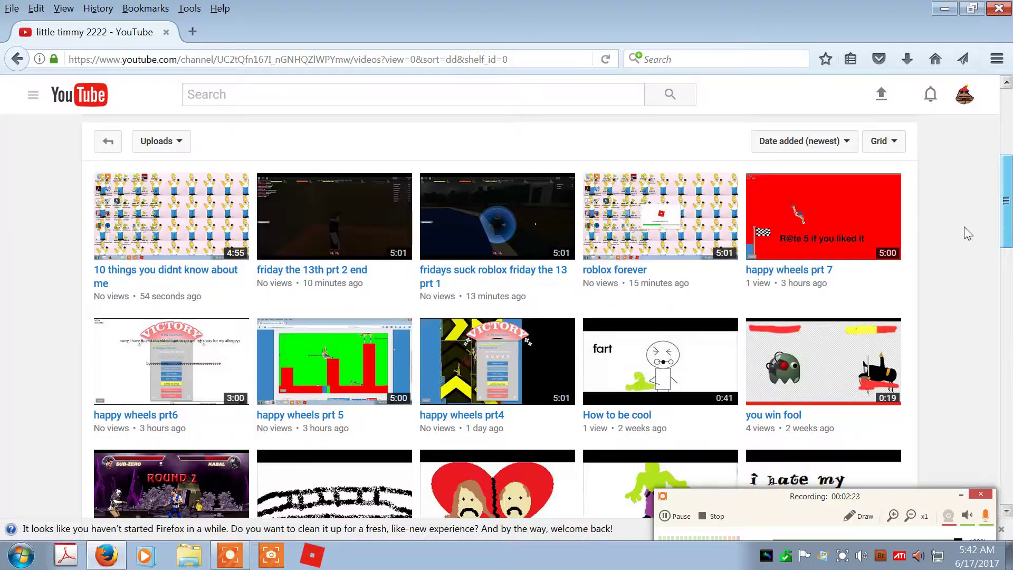